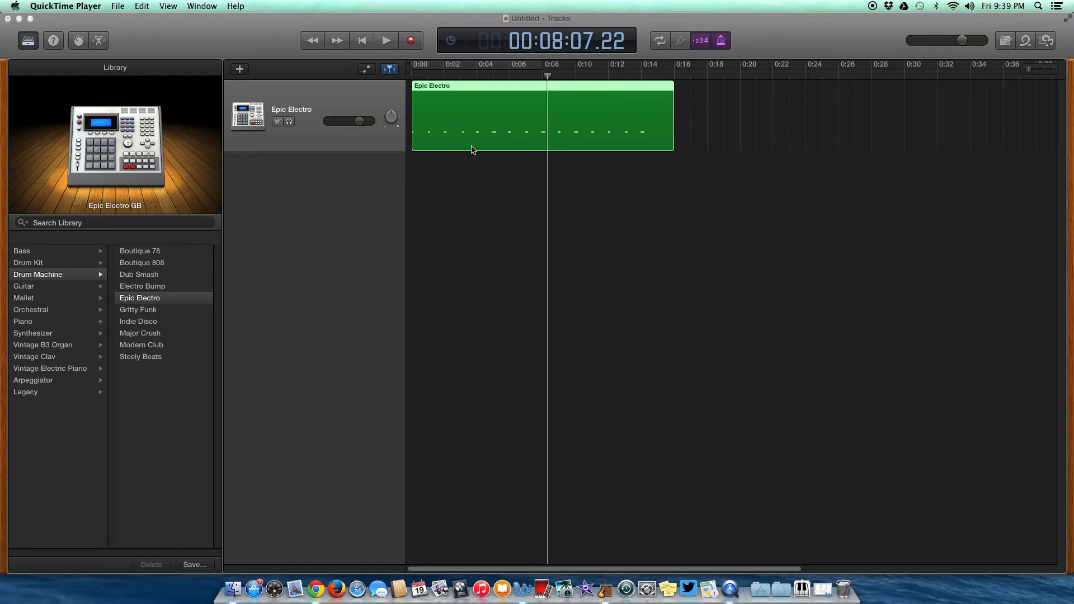
# Open the Epic Electro drum region in the Piano Roll editor, closing the Musical Typing window.
pyautogui.click(492, 115)
pyautogui.press('super+k')
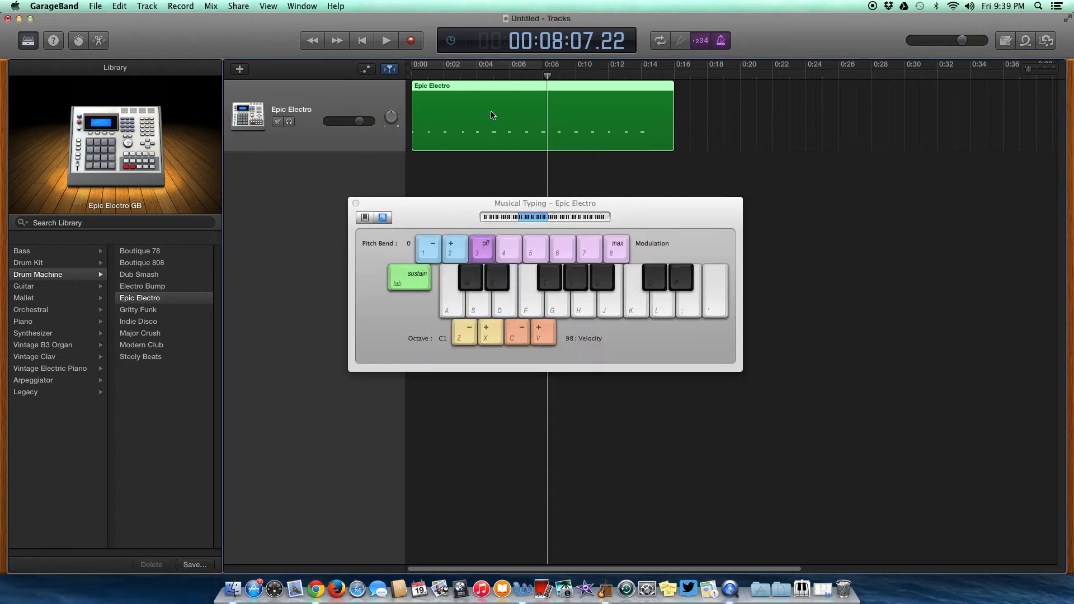
pyautogui.doubleClick(492, 115)
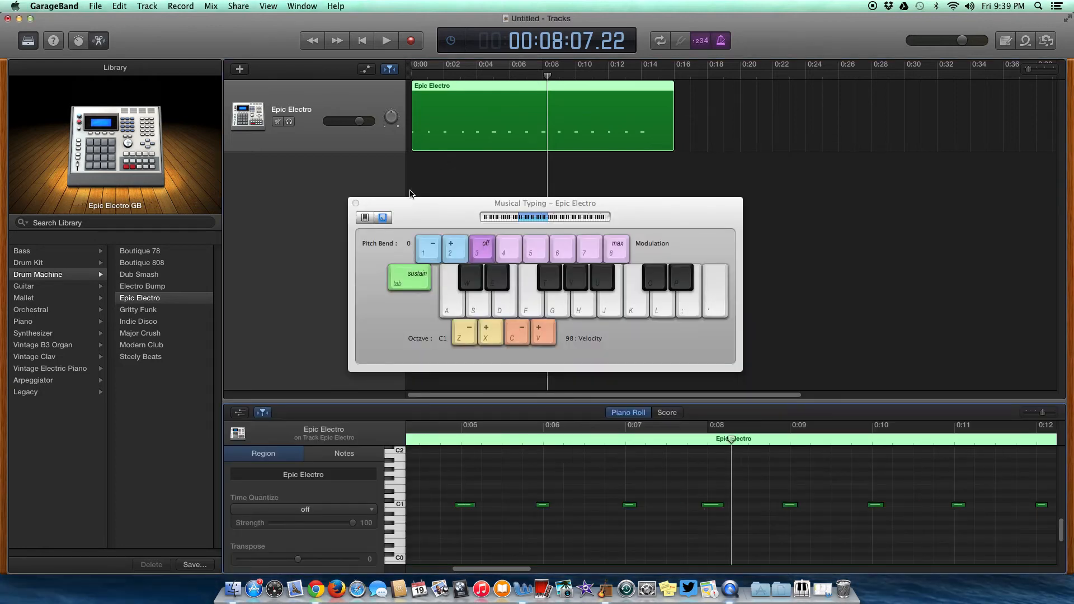
pyautogui.click(356, 204)
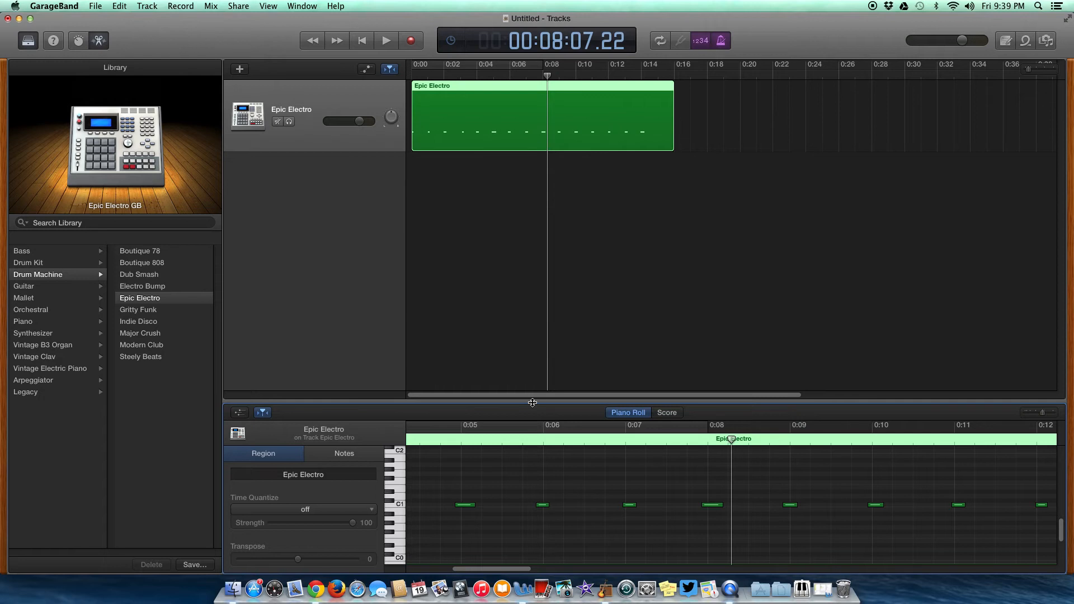
# Enlarge the Piano Roll editor and play the drum pattern from the beginning.
pyautogui.moveTo(532, 403); pyautogui.dragTo(540, 238)
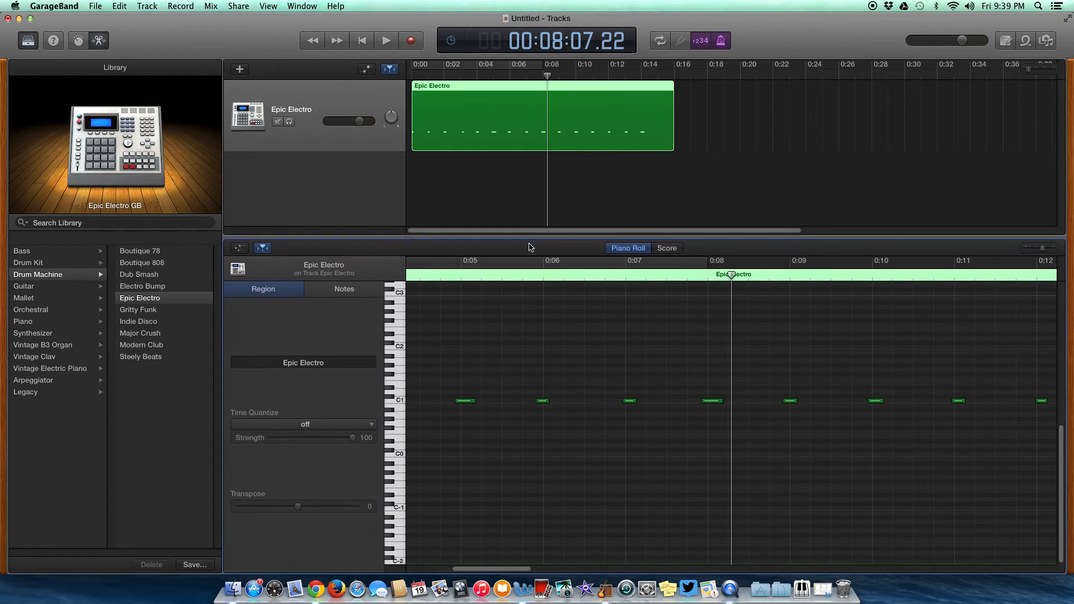
pyautogui.moveTo(490, 458); pyautogui.dragTo(383, 468)
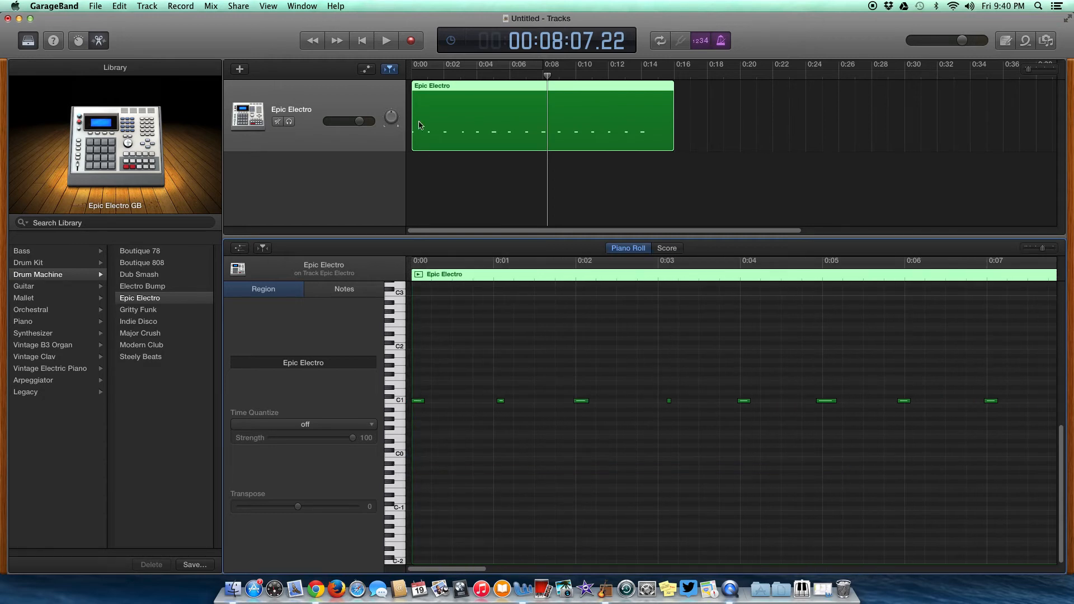
pyautogui.click(414, 76)
pyautogui.click(386, 41)
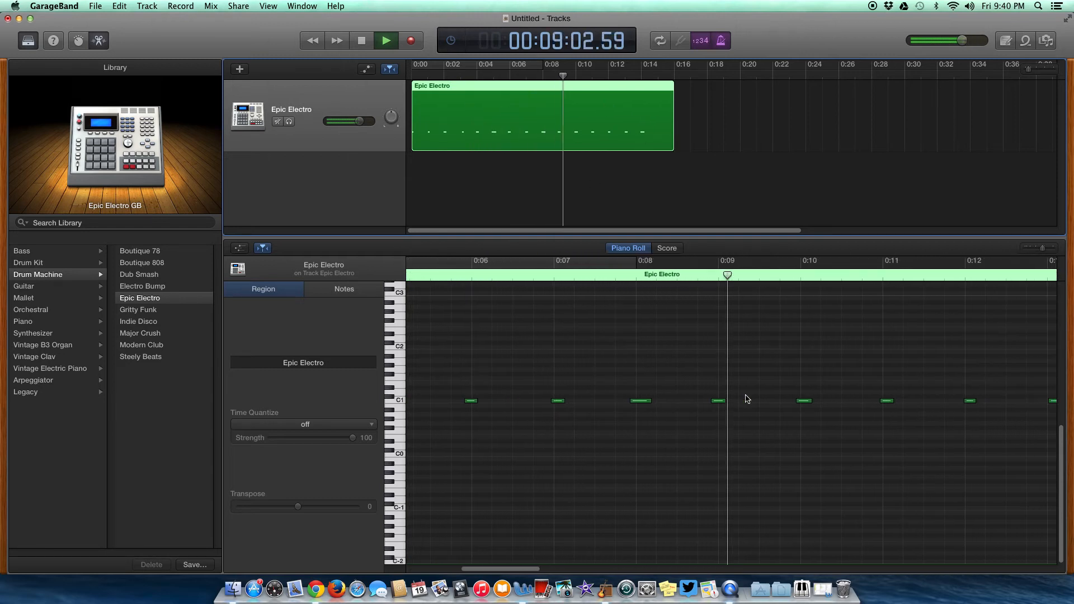
pyautogui.press('space')
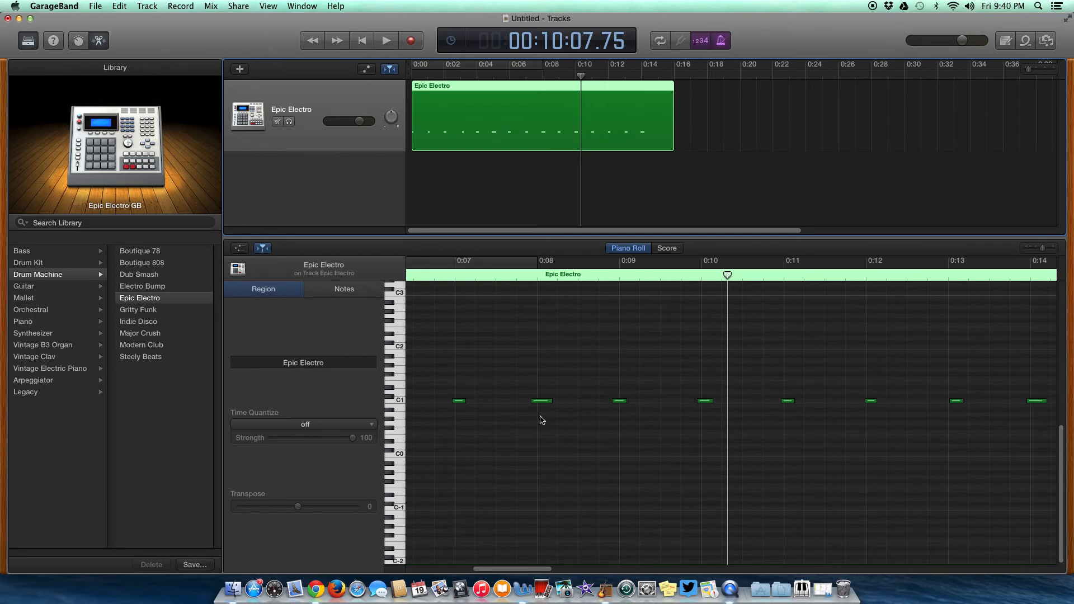
# Nudge the second C1 note slightly earlier and lengthen it.
pyautogui.moveTo(540, 400)
pyautogui.moveTo(459, 445); pyautogui.dragTo(360, 450)
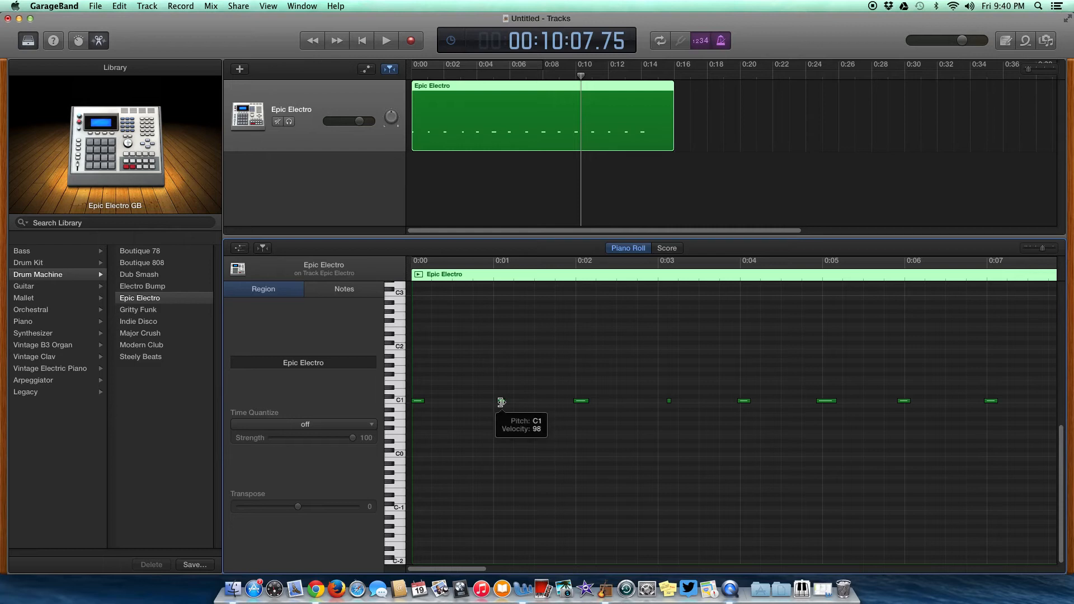
pyautogui.moveTo(501, 405); pyautogui.dragTo(497, 405)
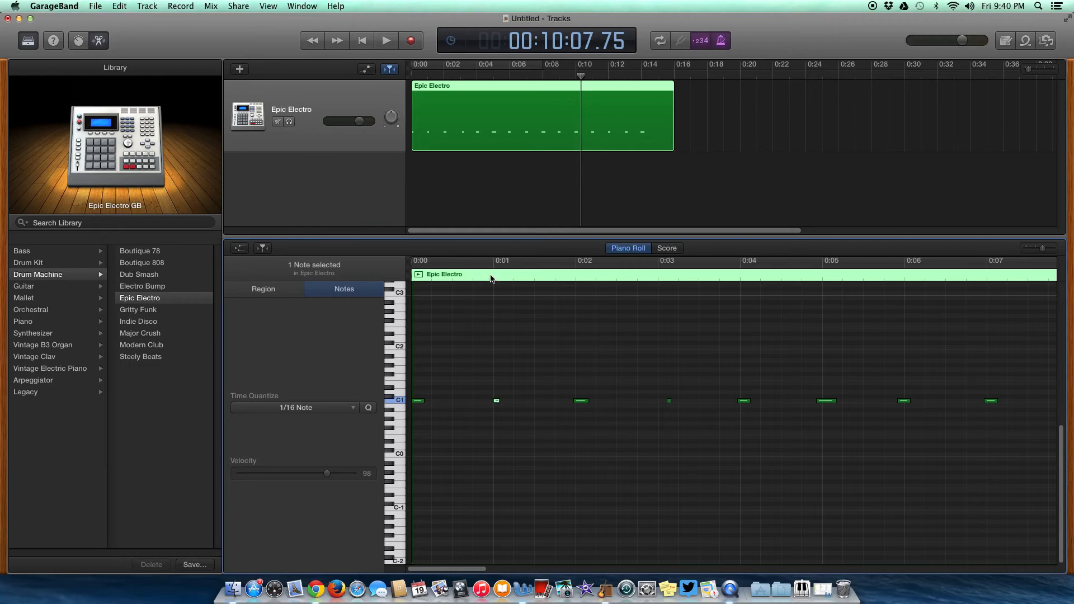
pyautogui.moveTo(497, 401)
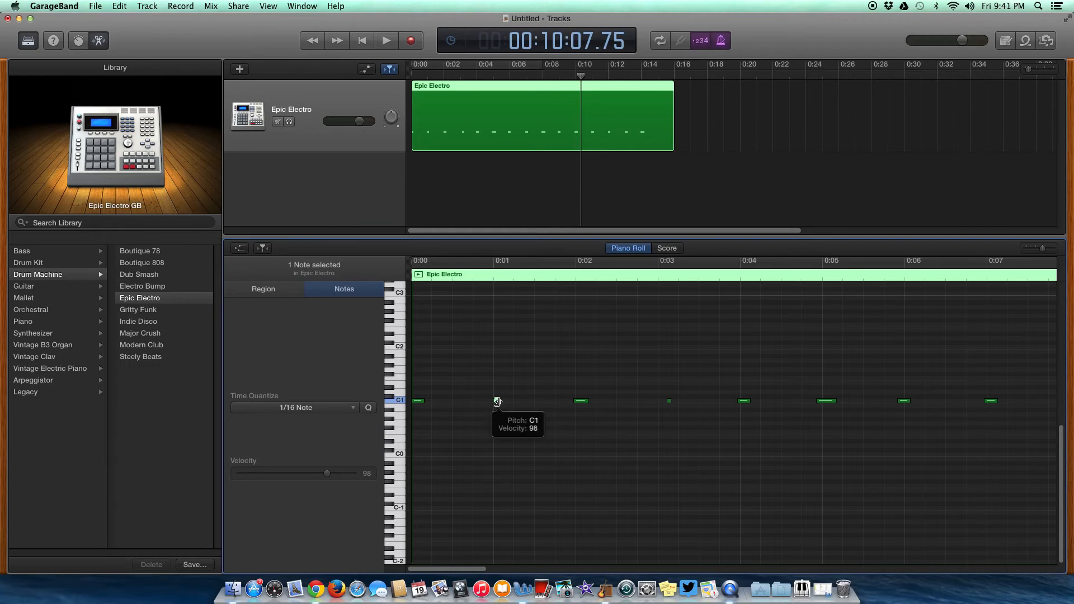
pyautogui.moveTo(497, 402); pyautogui.dragTo(514, 402)
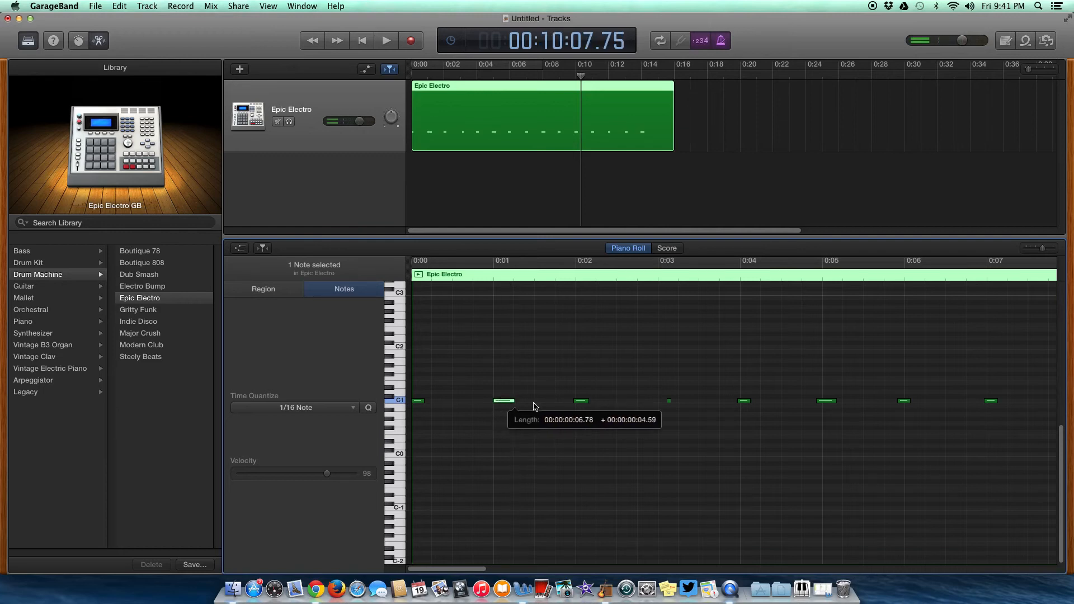
# Nudge the third C1 note slightly later and lengthen the fourth note.
pyautogui.moveTo(582, 402); pyautogui.dragTo(586, 404)
pyautogui.click(670, 403)
pyautogui.moveTo(670, 403)
pyautogui.mouseDown()
pyautogui.moveTo(661, 403)
pyautogui.moveTo(678, 401)
pyautogui.mouseUp()
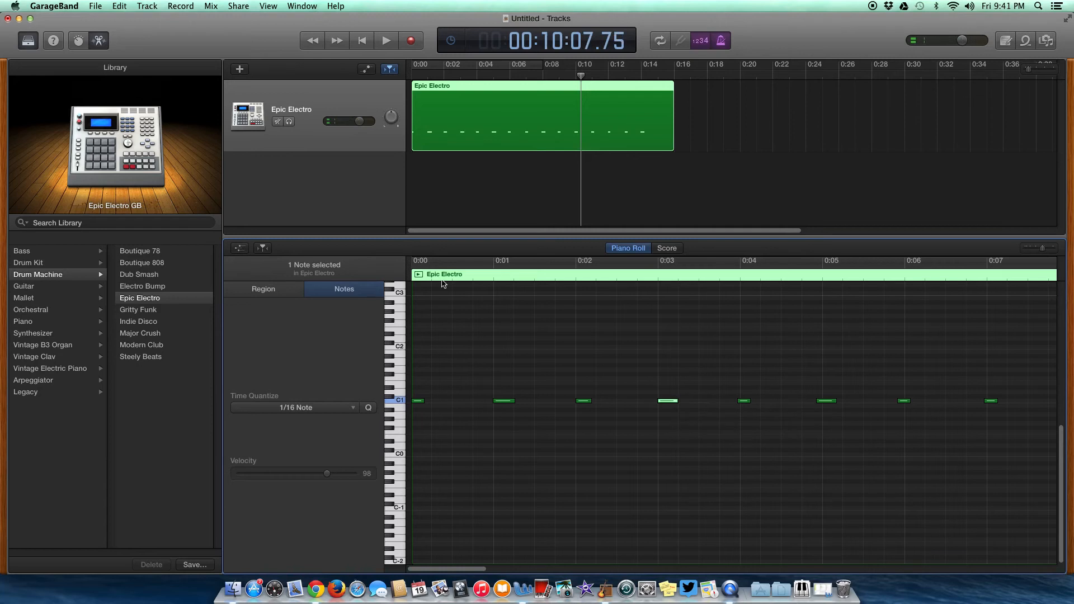
# Play the edited pattern from the start to hear the changes.
pyautogui.click(413, 76)
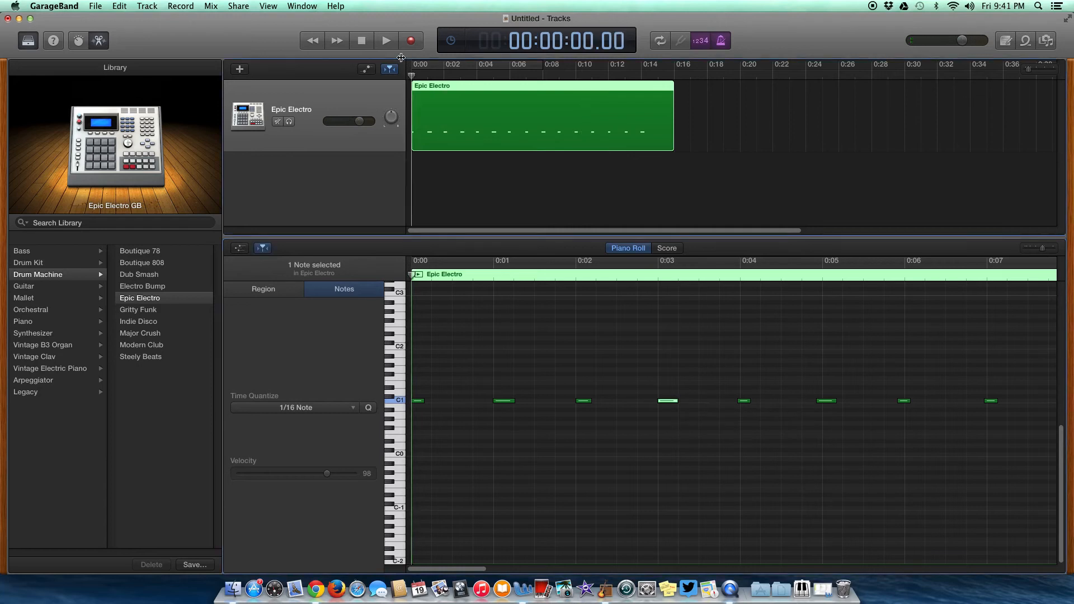
pyautogui.click(380, 42)
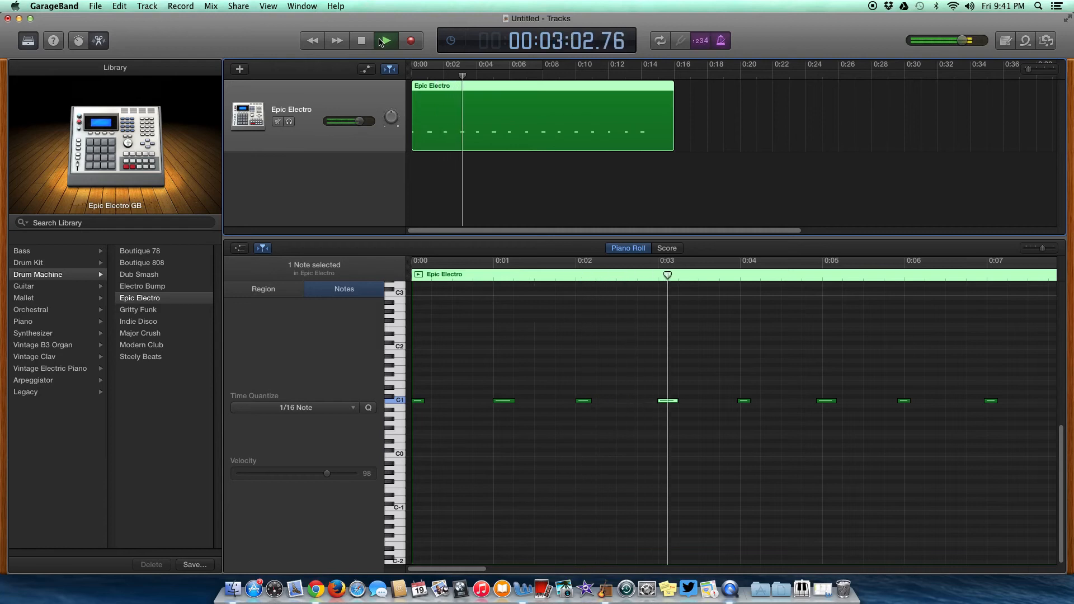
pyautogui.click(381, 42)
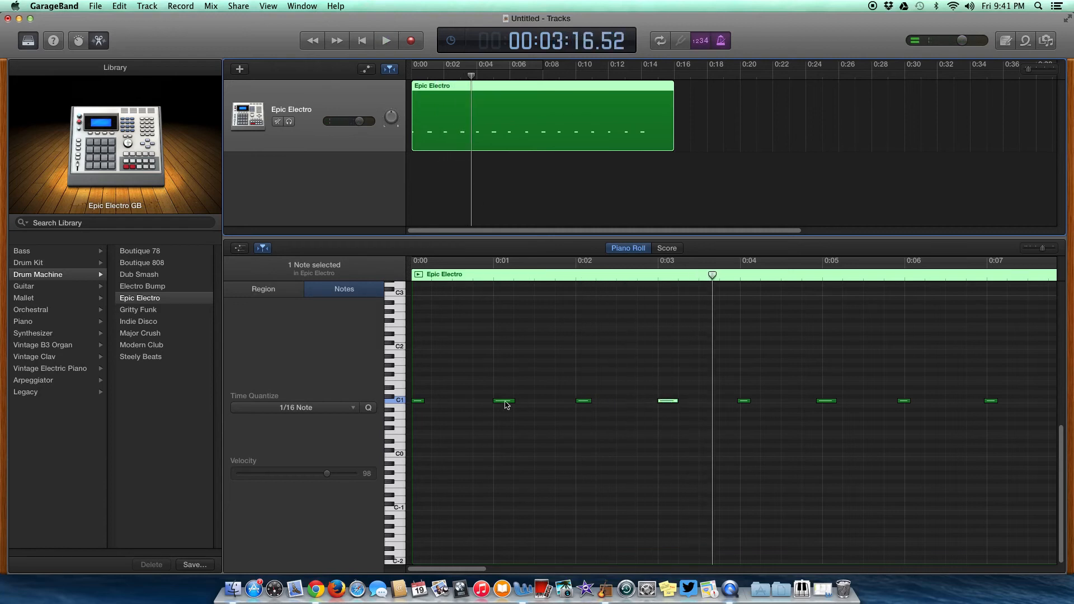
# Shift the fifth C1 note slightly later and lengthen the sixth note.
pyautogui.moveTo(738, 426); pyautogui.dragTo(862, 432)
pyautogui.moveTo(746, 404); pyautogui.dragTo(749, 404)
pyautogui.moveTo(823, 404); pyautogui.dragTo(831, 408)
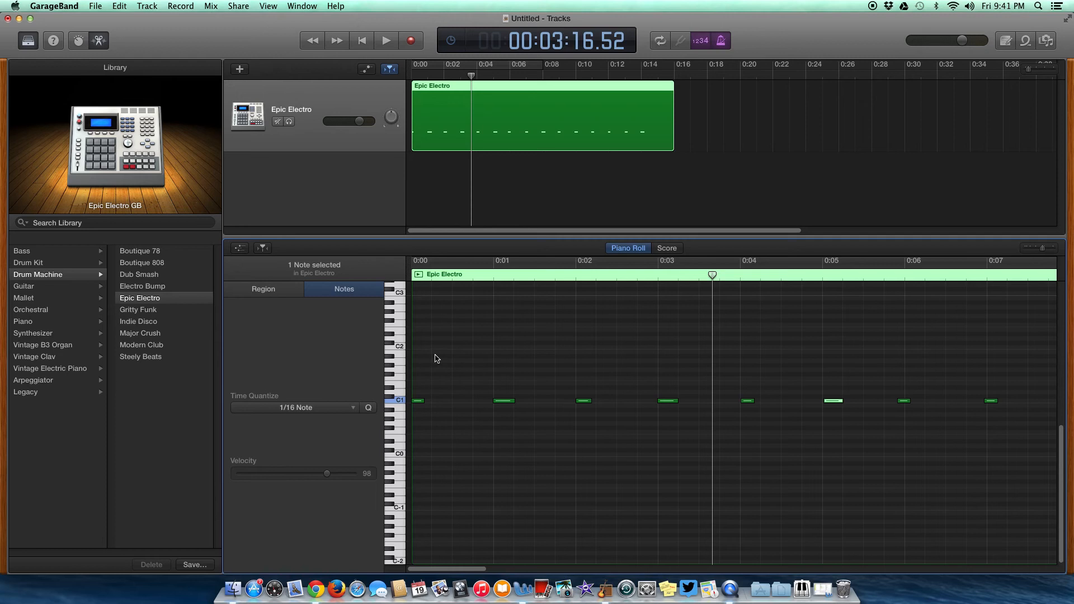
# Select all notes in the region and quantize them to 1/4 Note.
pyautogui.click(417, 365)
pyautogui.moveTo(417, 365); pyautogui.dragTo(922, 439)
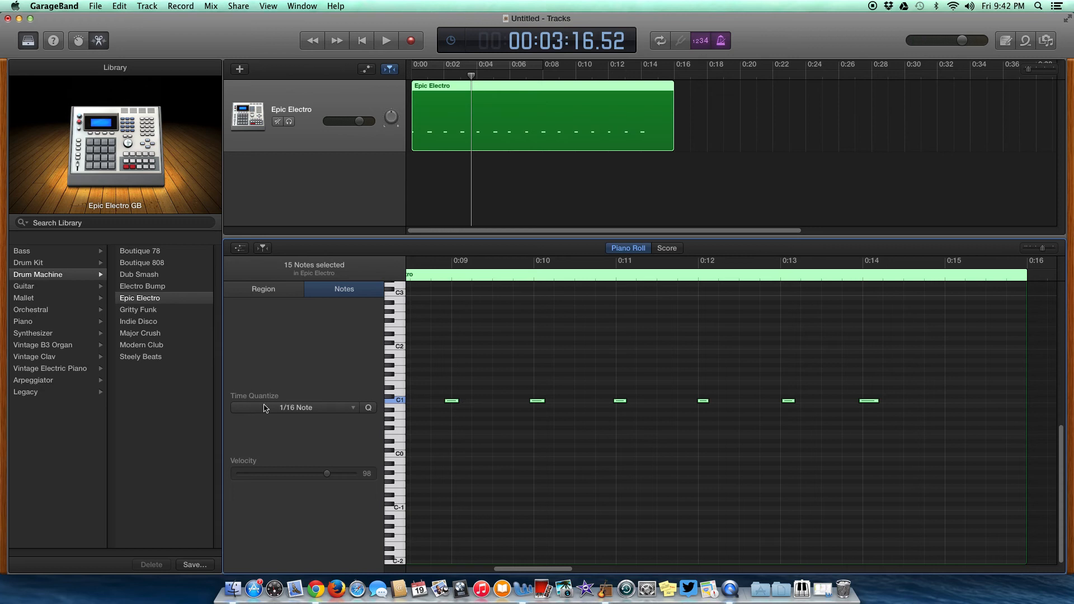
pyautogui.click(353, 408)
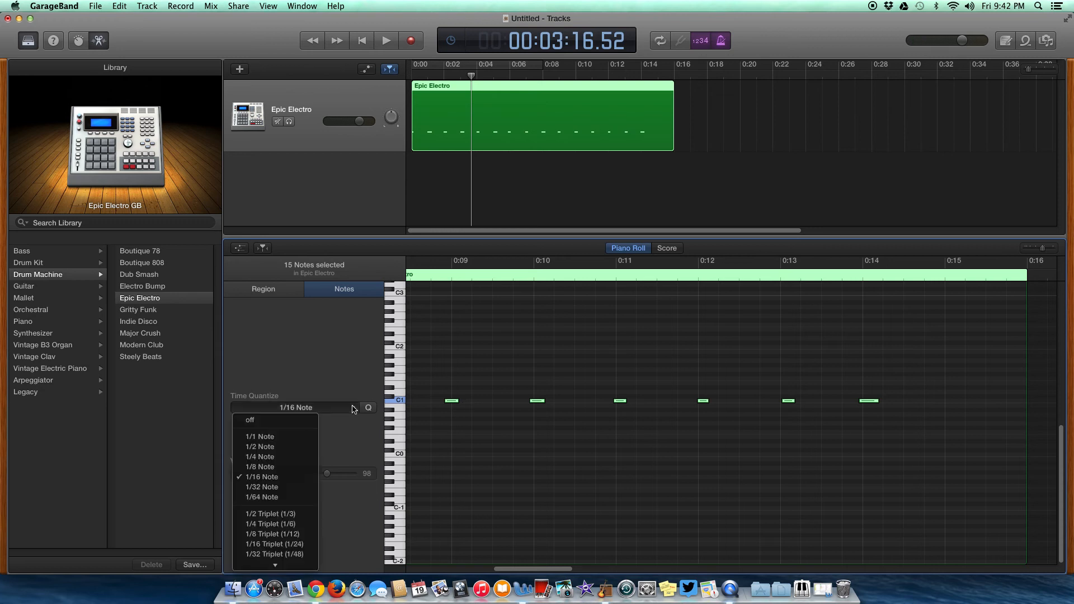
pyautogui.click(262, 457)
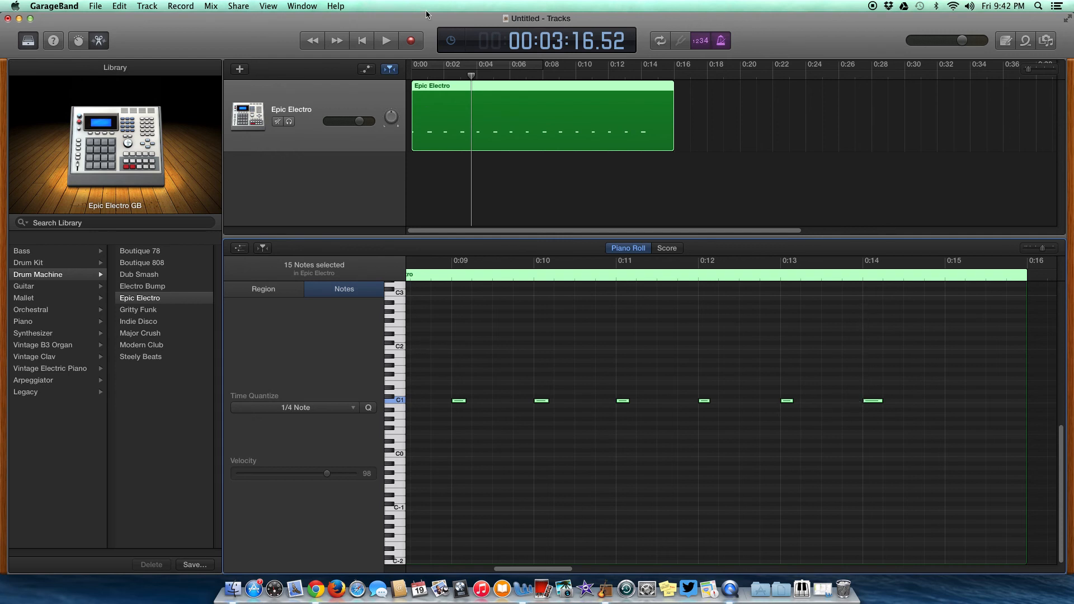
# Play the quantized pattern from the beginning.
pyautogui.click(362, 41)
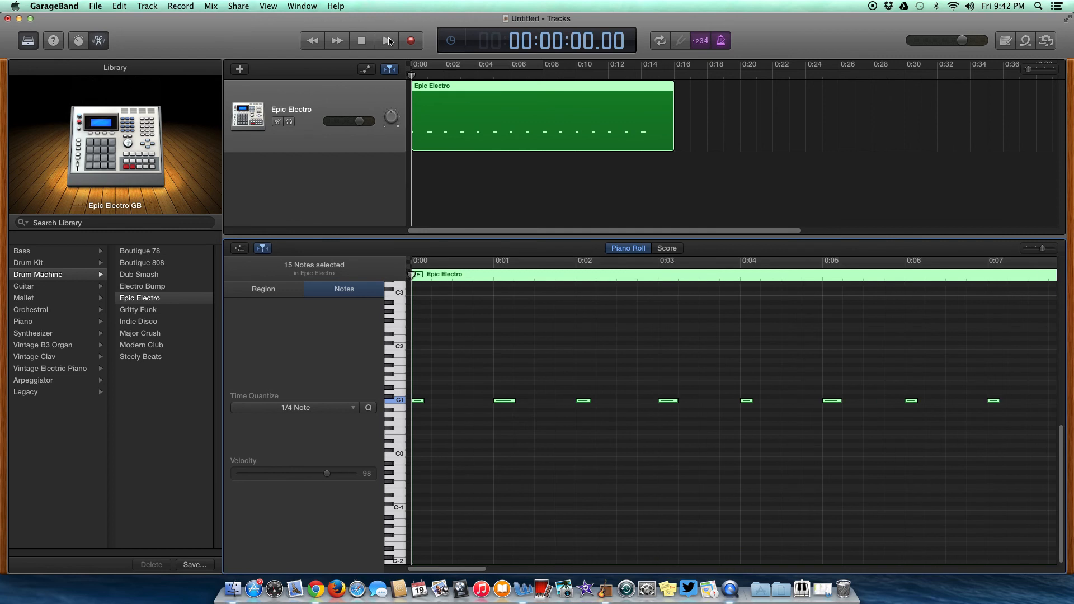
pyautogui.click(387, 41)
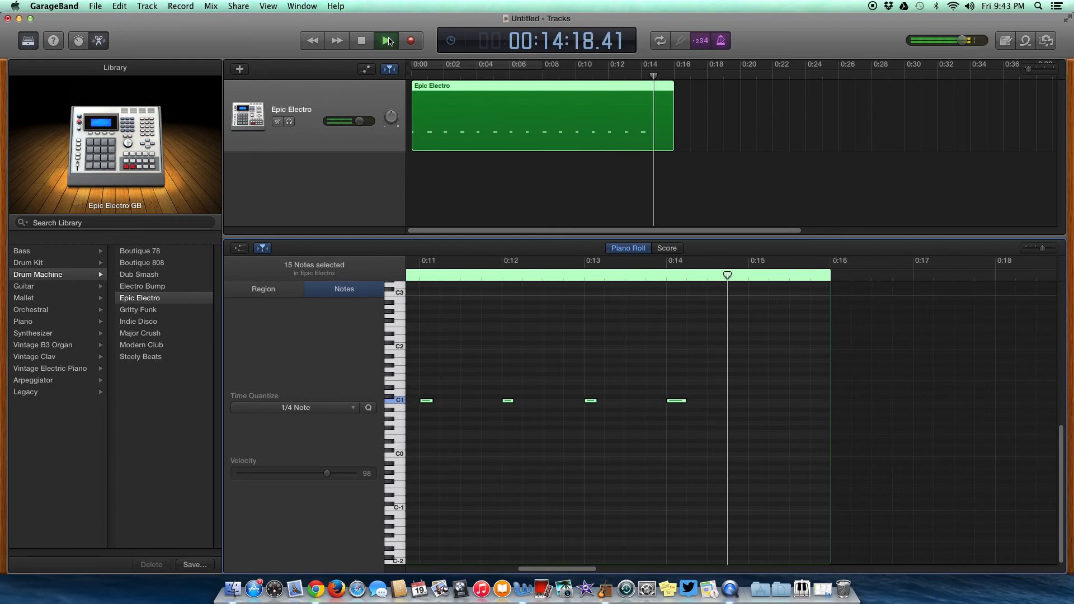
pyautogui.click(388, 40)
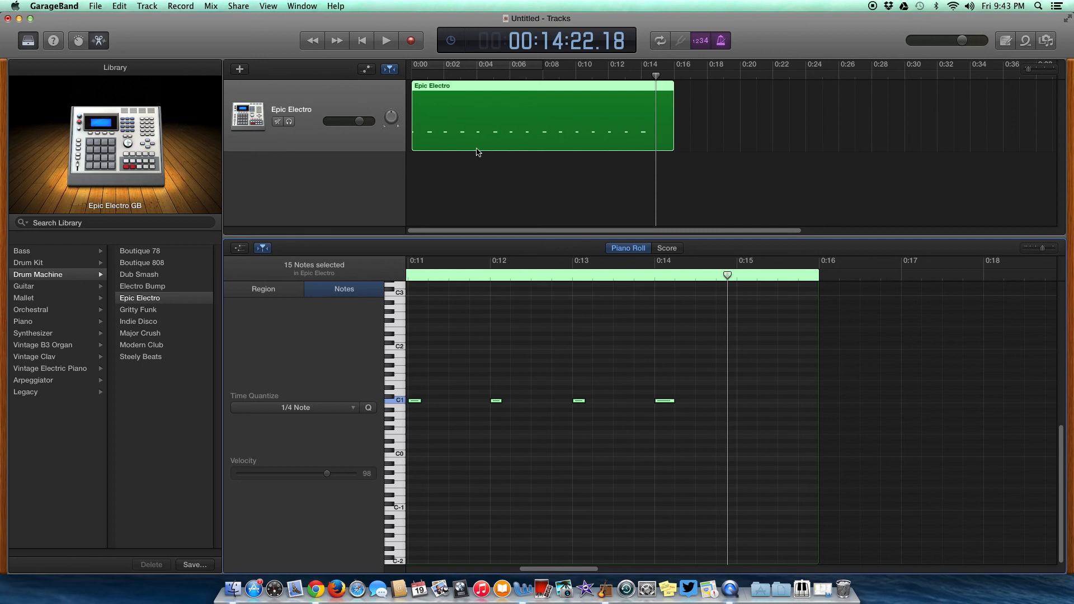
# Try setting the time quantize to 1/8 Note, then set it back to 1/4 Note.
pyautogui.click(354, 410)
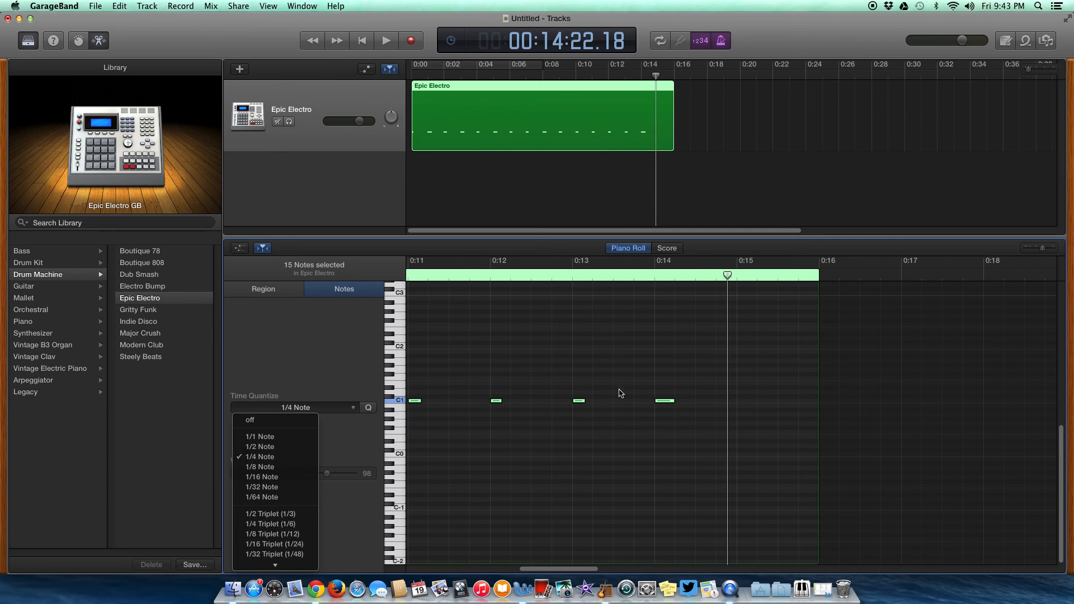
pyautogui.click(264, 467)
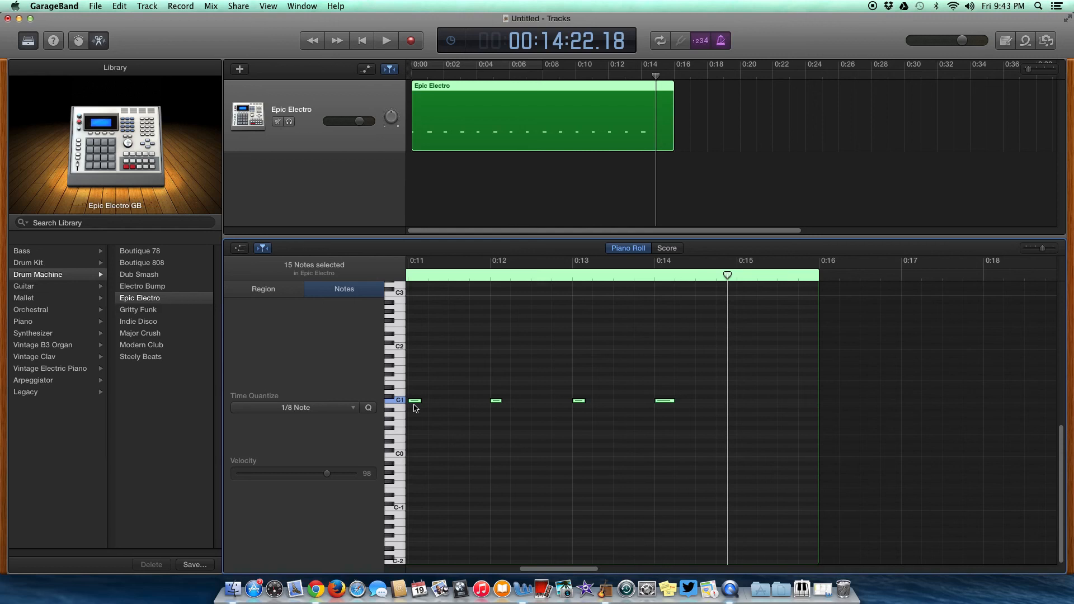
pyautogui.click(353, 412)
pyautogui.click(277, 459)
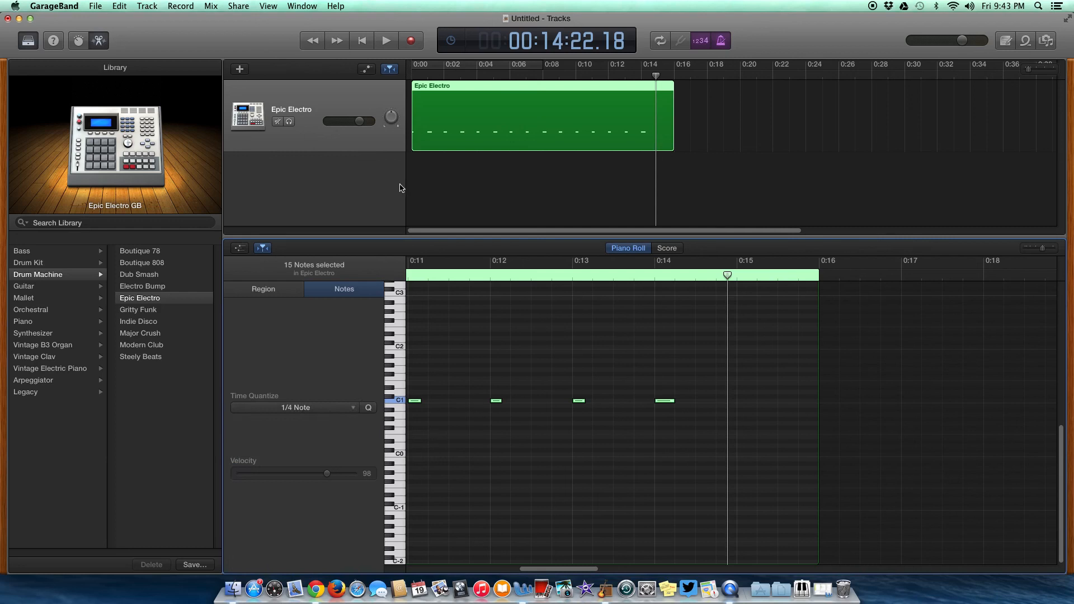